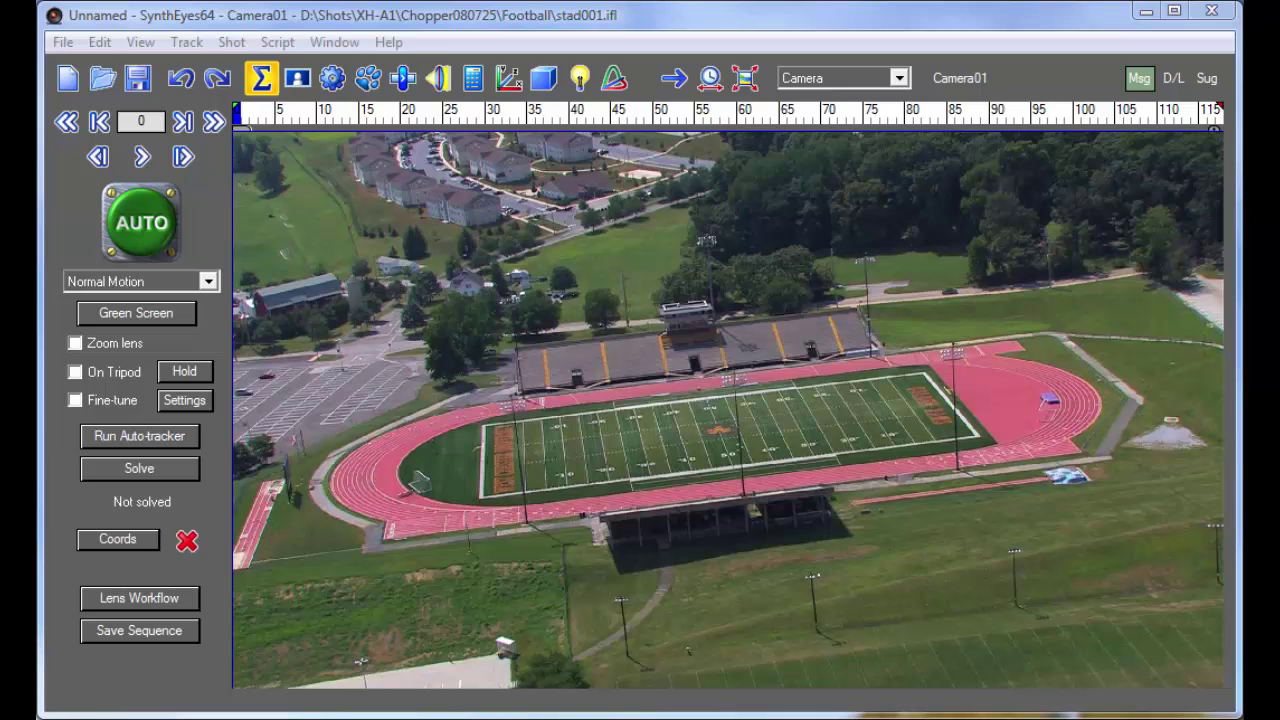
- Auto-track and solve the stadium shot, then dismiss the solve report
{"action": "mouse_move", "coordinate": [305, 112]}
{"action": "left_mouse_down"}
{"action": "mouse_move", "coordinate": [1079, 143]}
{"action": "mouse_move", "coordinate": [506, 160]}
{"action": "mouse_move", "coordinate": [943, 180]}
{"action": "mouse_move", "coordinate": [1109, 210]}
{"action": "mouse_move", "coordinate": [346, 215]}
{"action": "mouse_move", "coordinate": [555, 215]}
{"action": "left_mouse_up"}
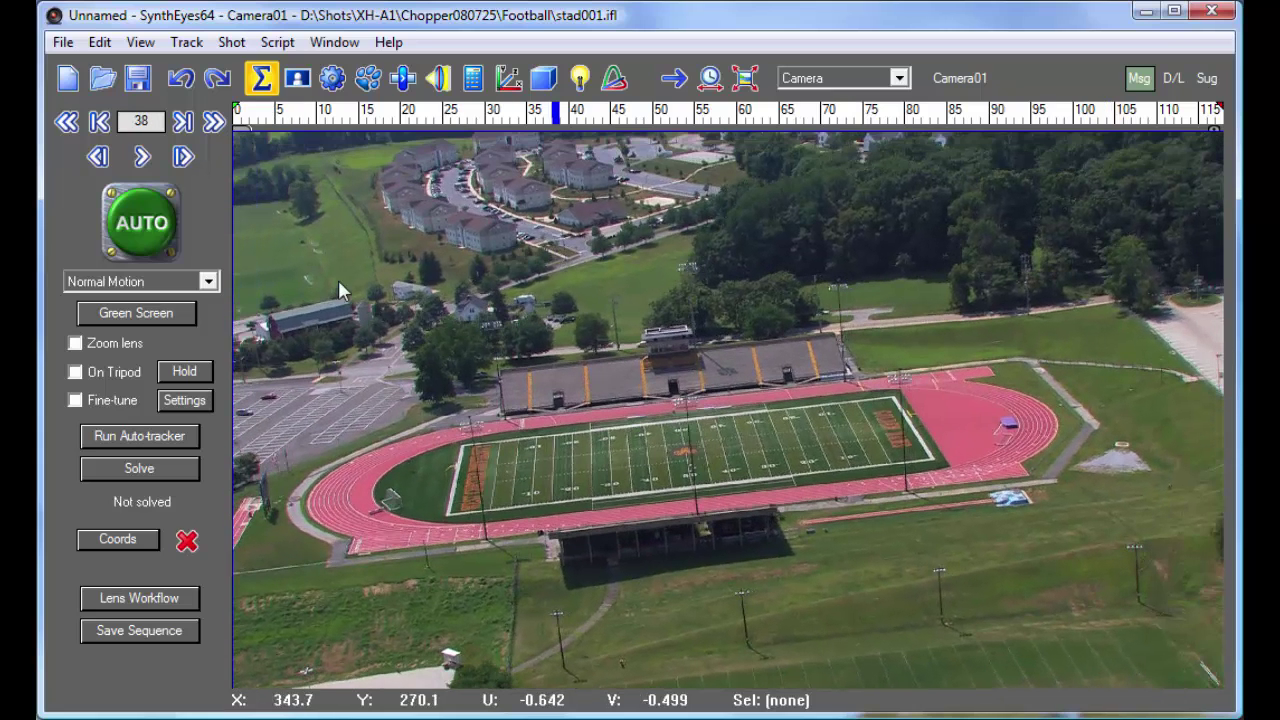
{"action": "left_click", "coordinate": [143, 227]}
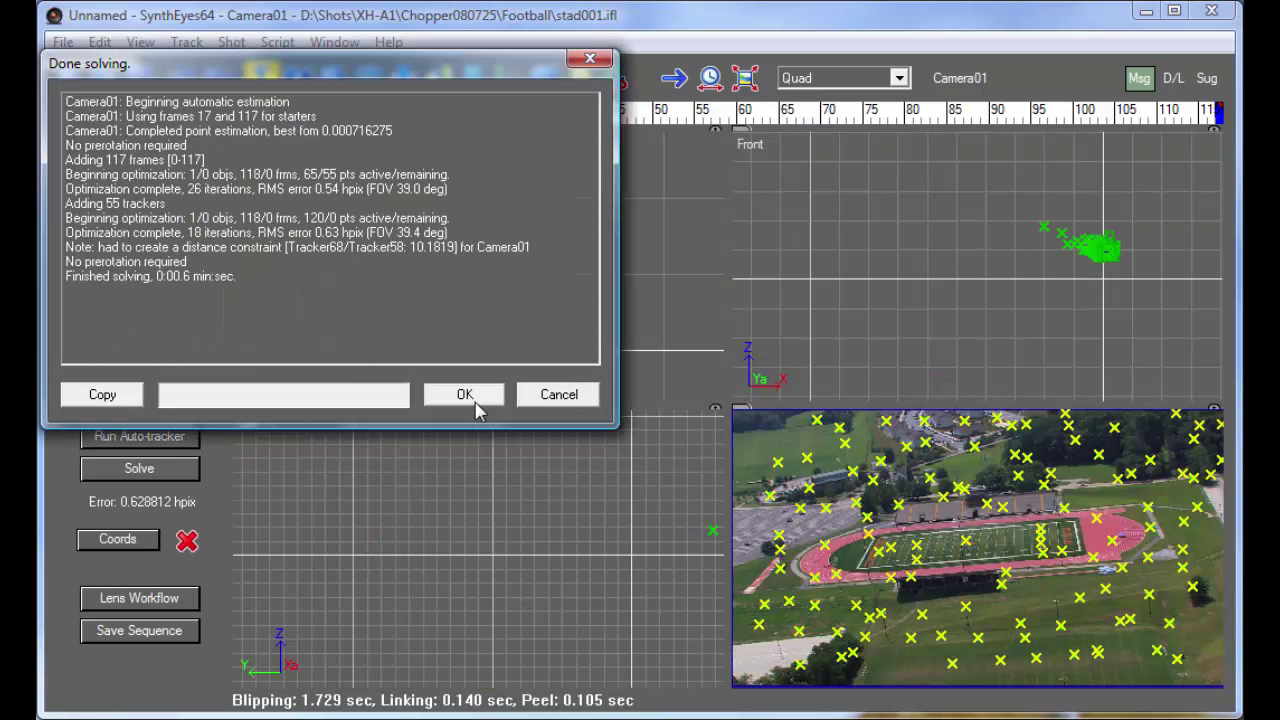
{"action": "left_click", "coordinate": [476, 396]}
- Turn on Calculate Distortion in the Lens panel and re-solve to about 0.4466 hpix
{"action": "left_click", "coordinate": [443, 84]}
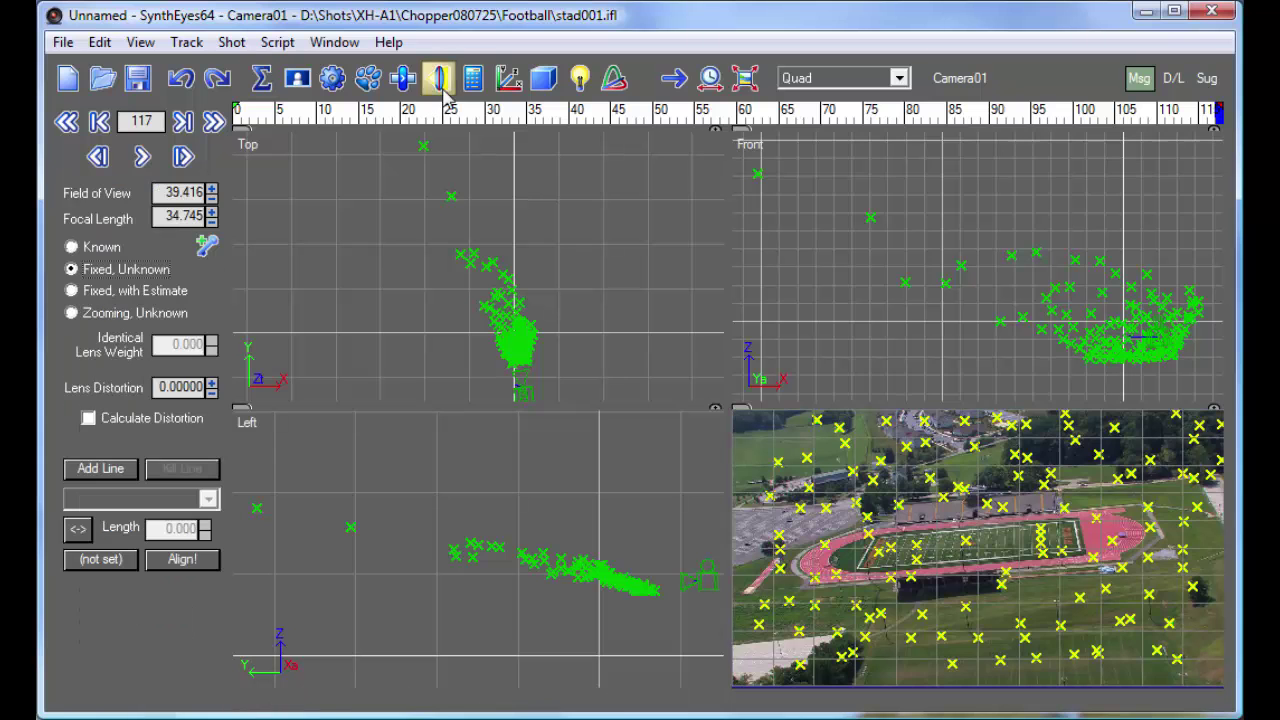
{"action": "left_click", "coordinate": [88, 418]}
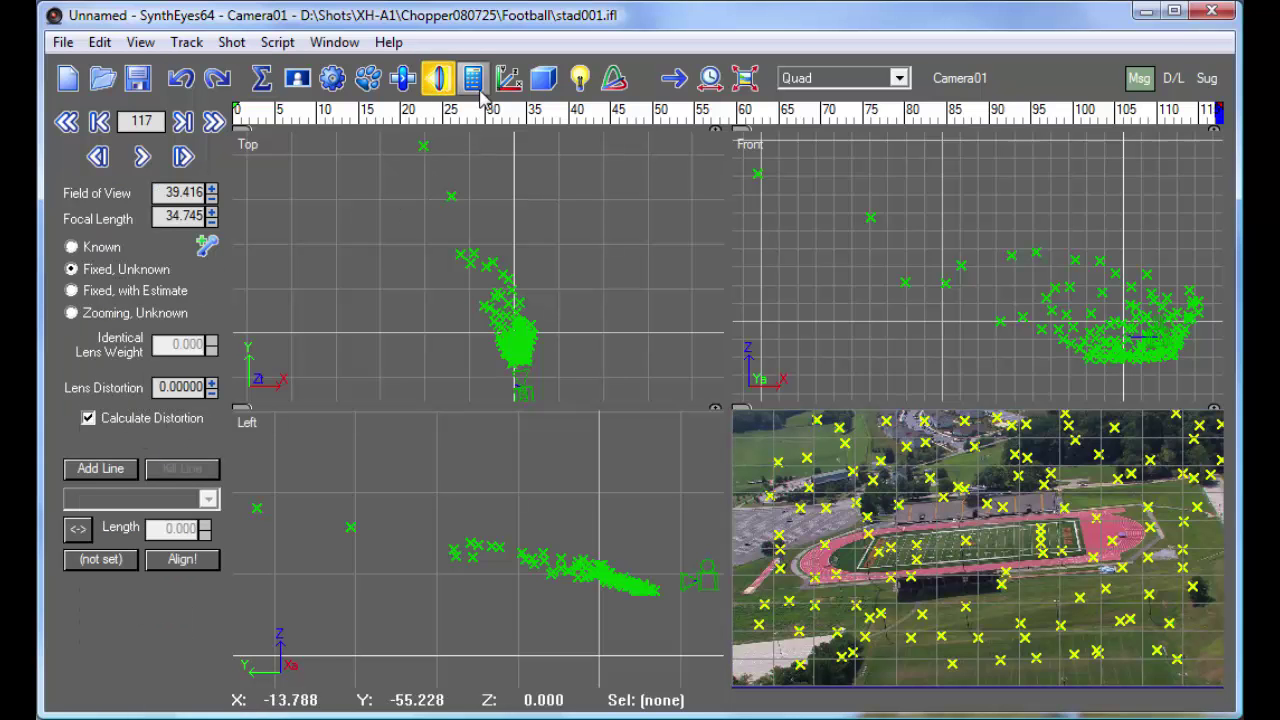
{"action": "left_click", "coordinate": [473, 80]}
{"action": "left_click", "coordinate": [152, 195]}
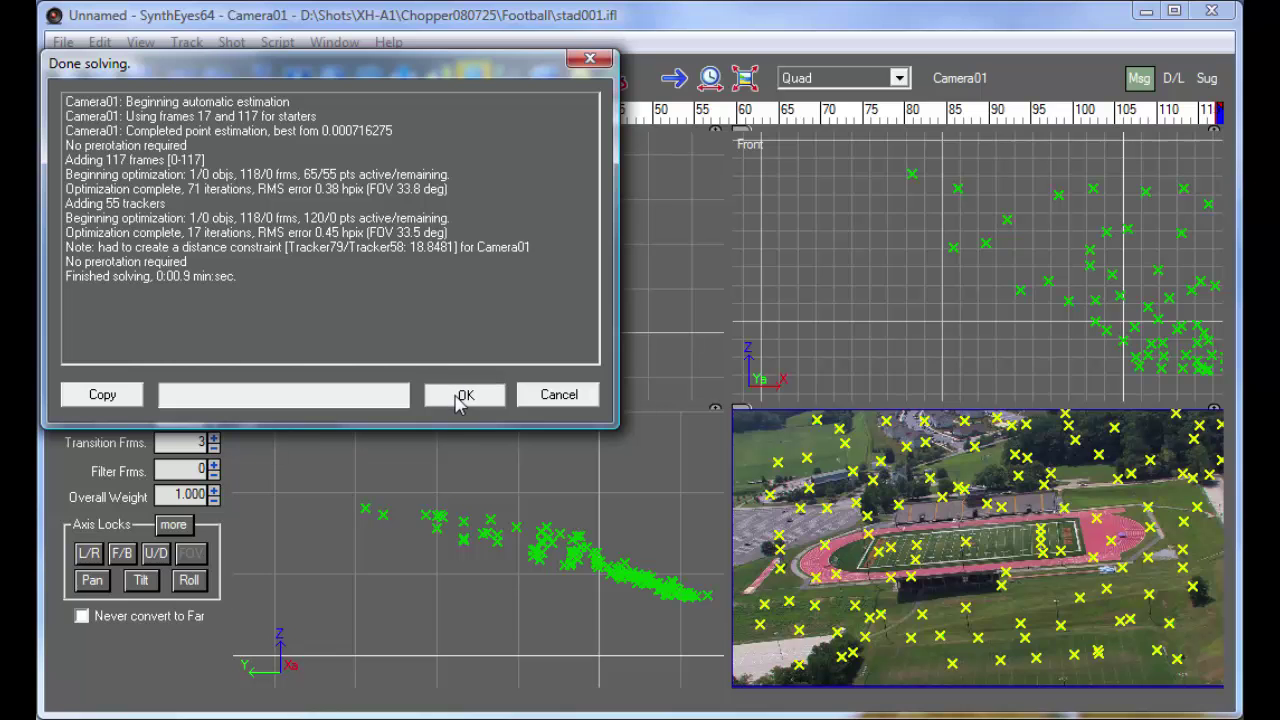
{"action": "left_click", "coordinate": [463, 396]}
- Check the computed 0.00827 distortion, move to frame 61, and return to the Summary panel
{"action": "left_click", "coordinate": [442, 84]}
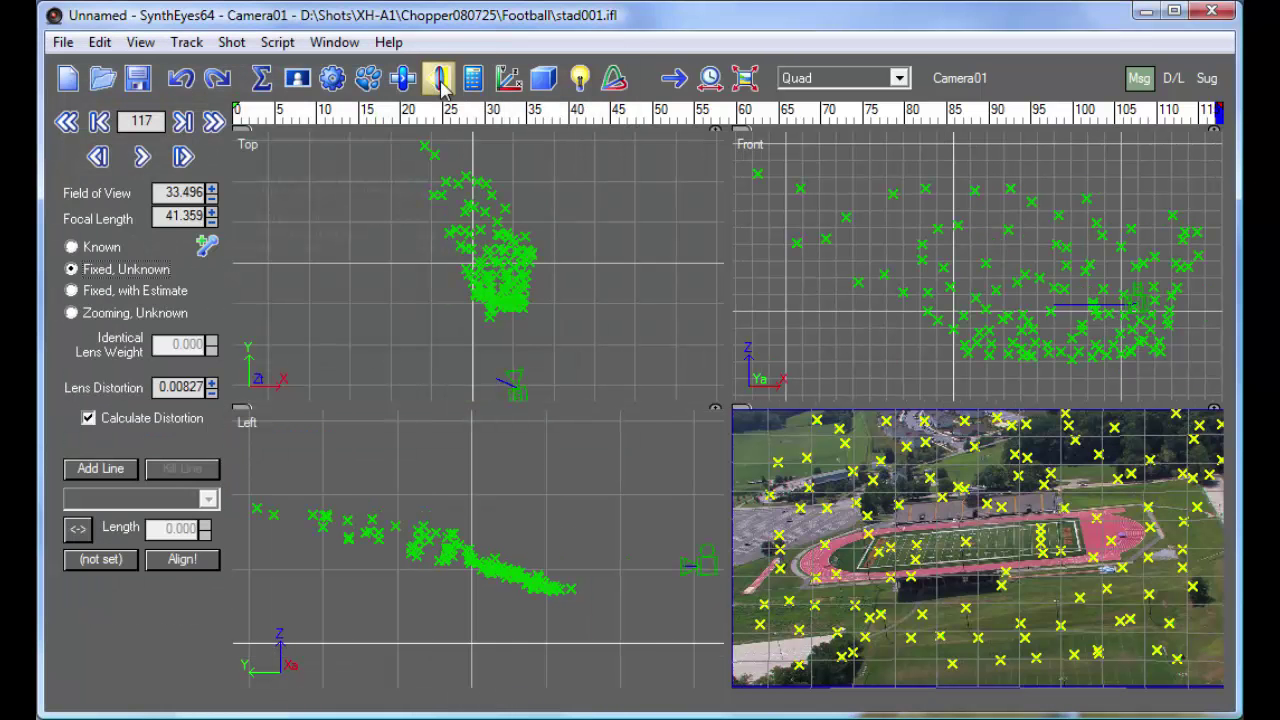
{"action": "left_click", "coordinate": [473, 78]}
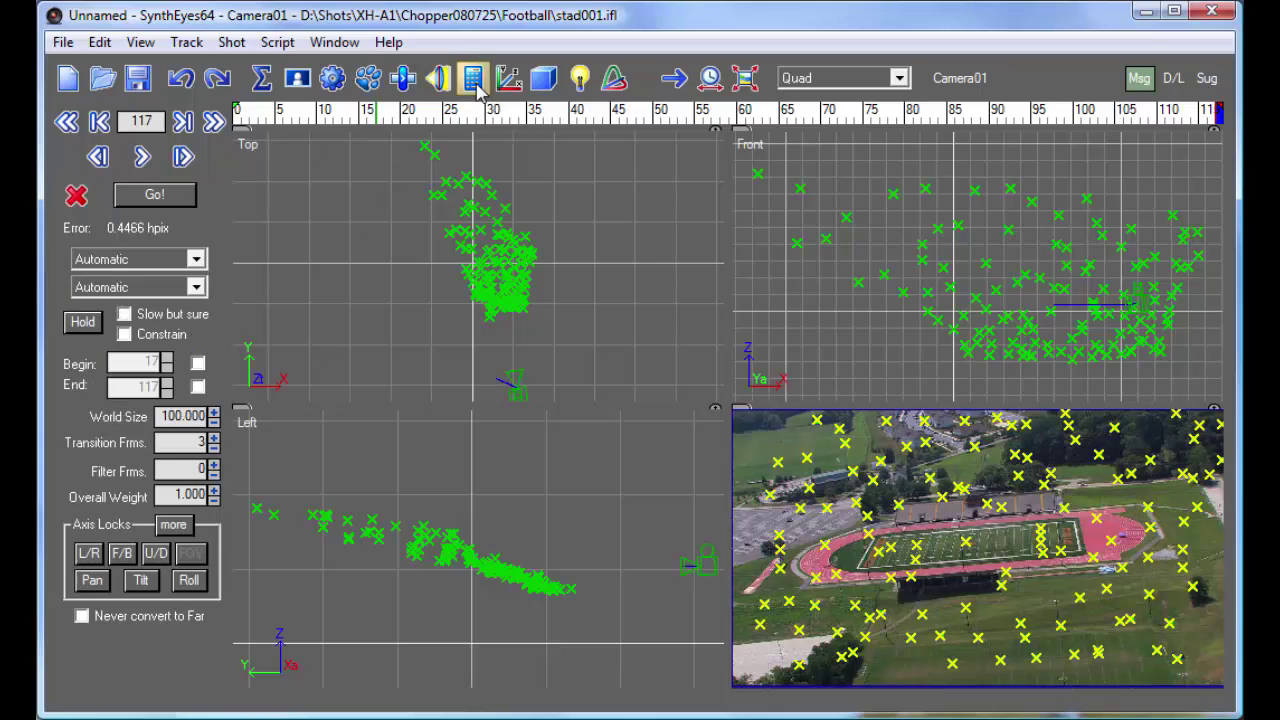
{"action": "left_click_drag", "start_coordinate": [391, 120], "coordinate": [747, 112]}
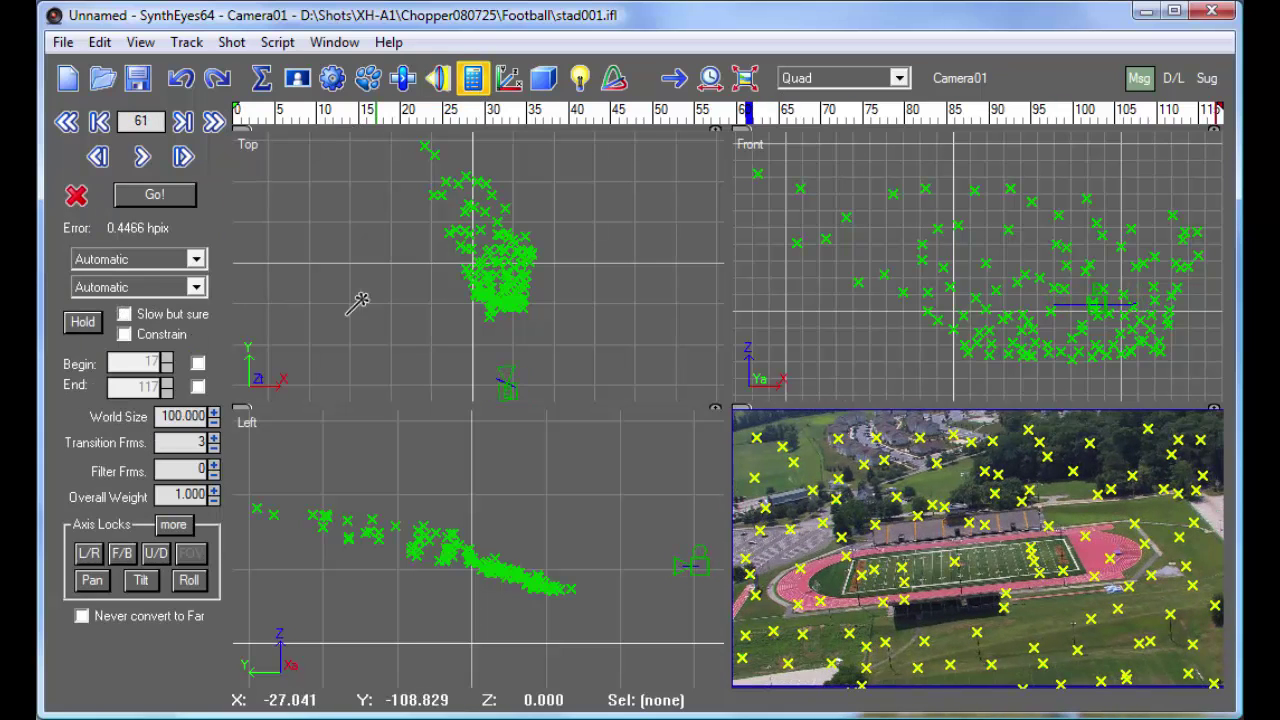
{"action": "left_click", "coordinate": [261, 78]}
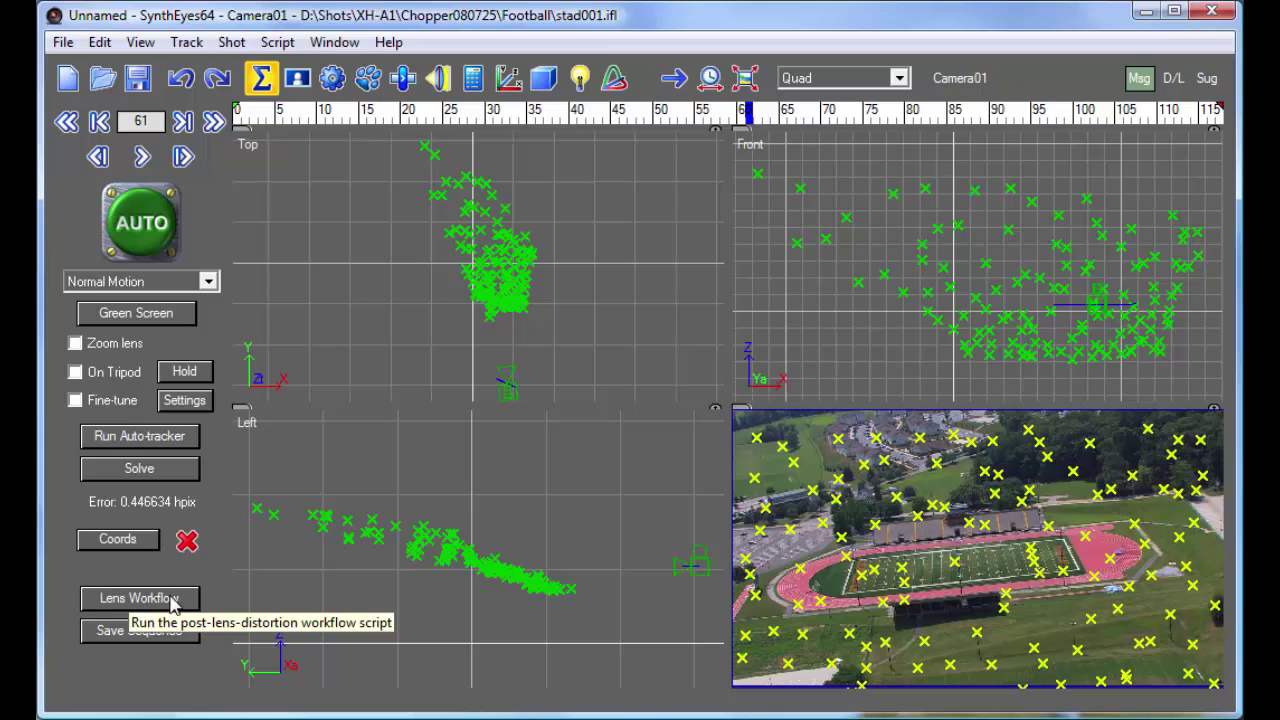
- Apply the Lens Workflow with Redistorted(2) final output and a margin of 2
{"action": "left_click", "coordinate": [171, 600]}
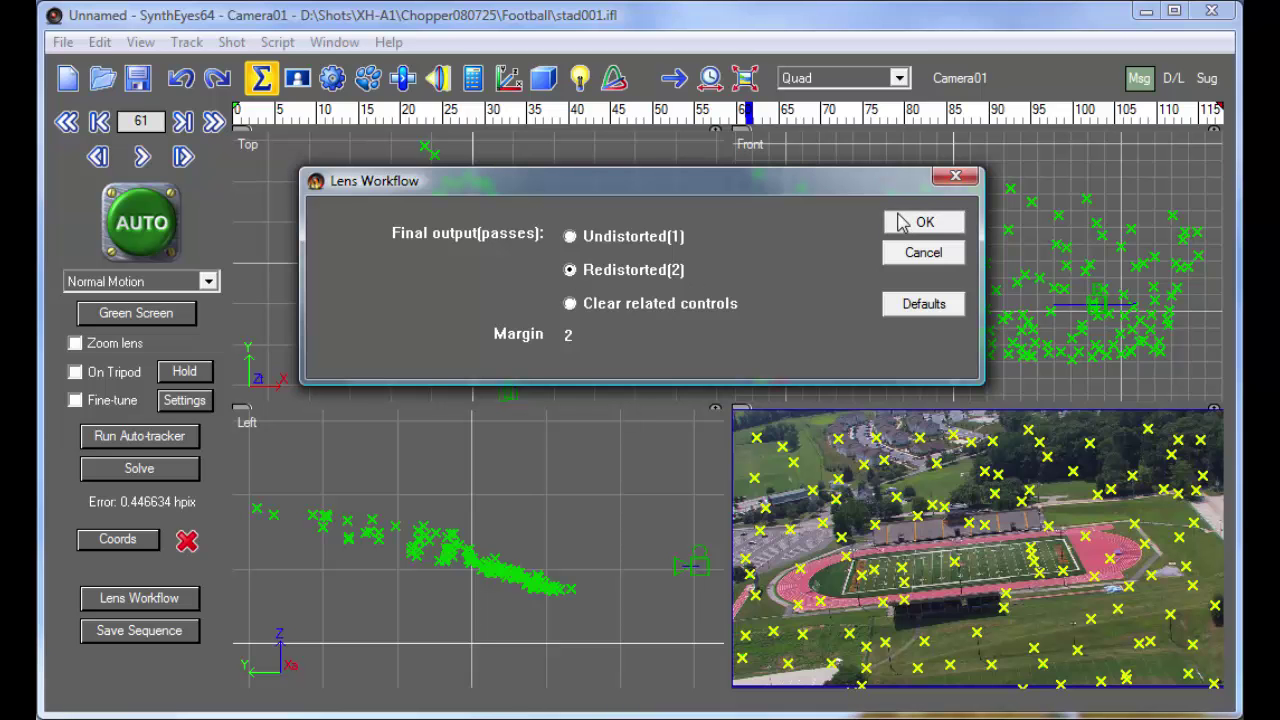
{"action": "left_click", "coordinate": [903, 222]}
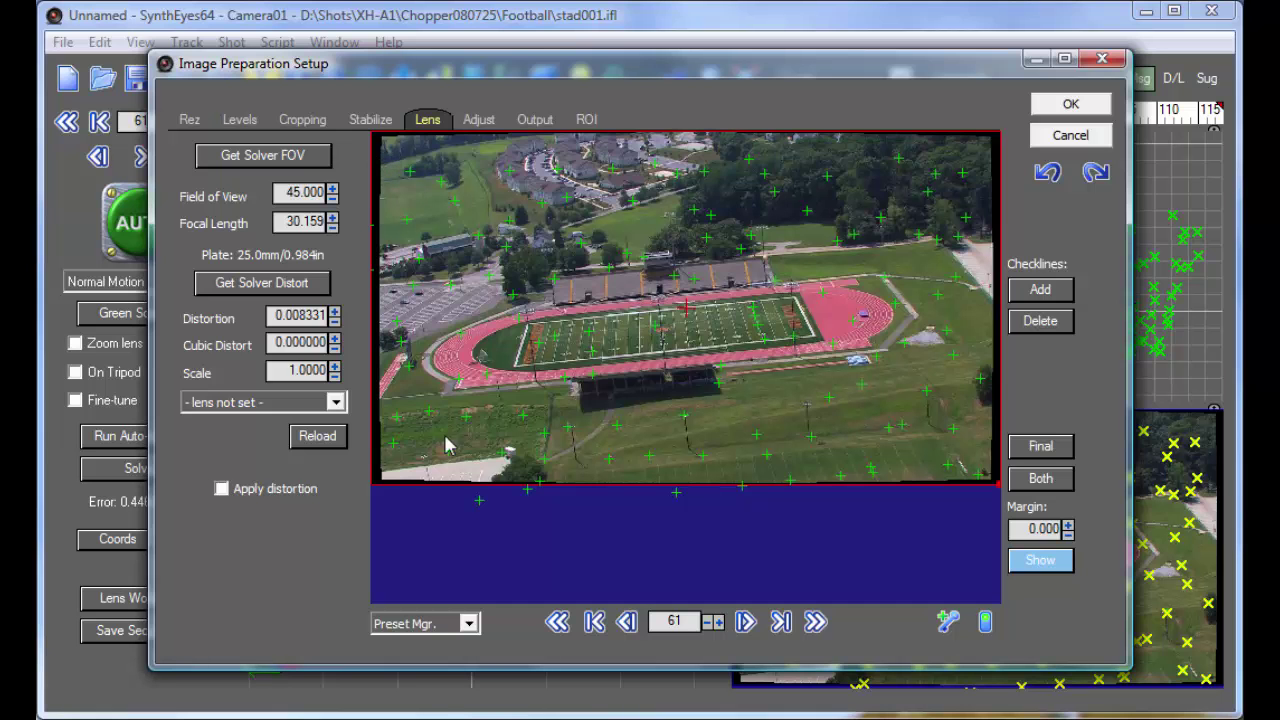
- Review the Cropping, Adjust and Output tabs of Image Preparation Setup
{"action": "left_click", "coordinate": [306, 121]}
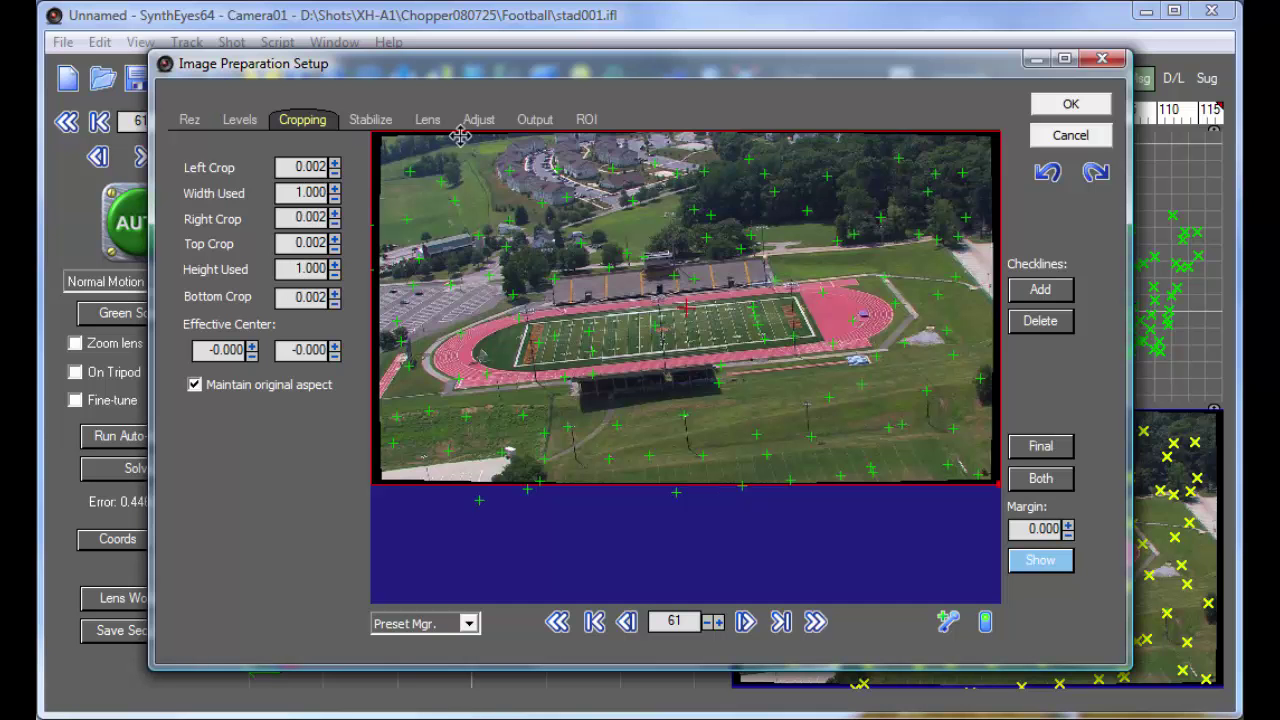
{"action": "left_click", "coordinate": [488, 124]}
{"action": "left_click", "coordinate": [534, 121]}
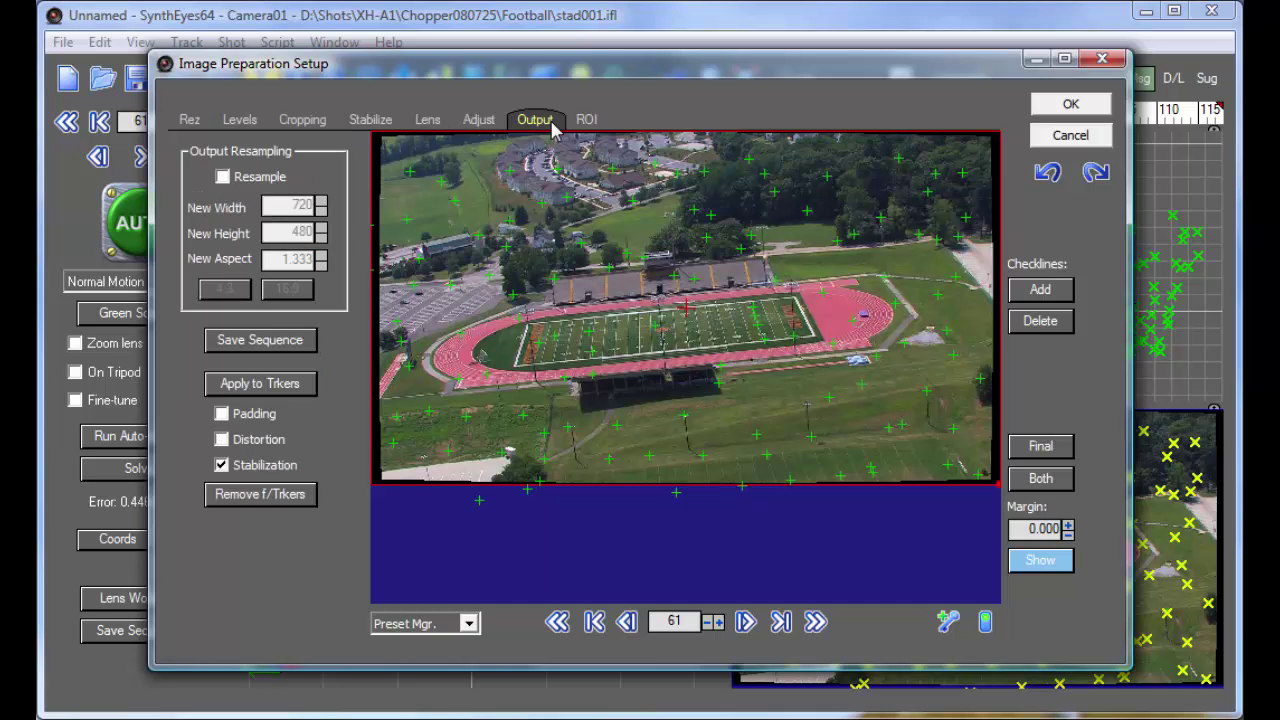
{"action": "left_click", "coordinate": [490, 122]}
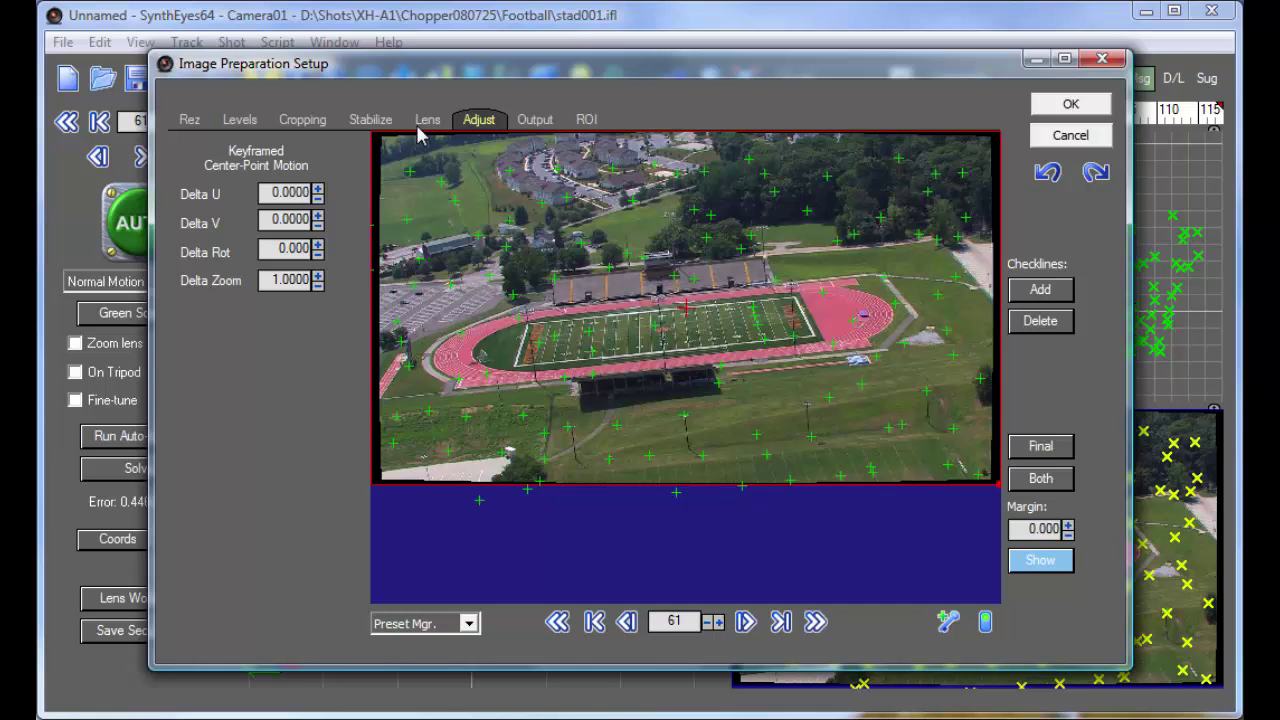
{"action": "left_click", "coordinate": [1073, 140]}
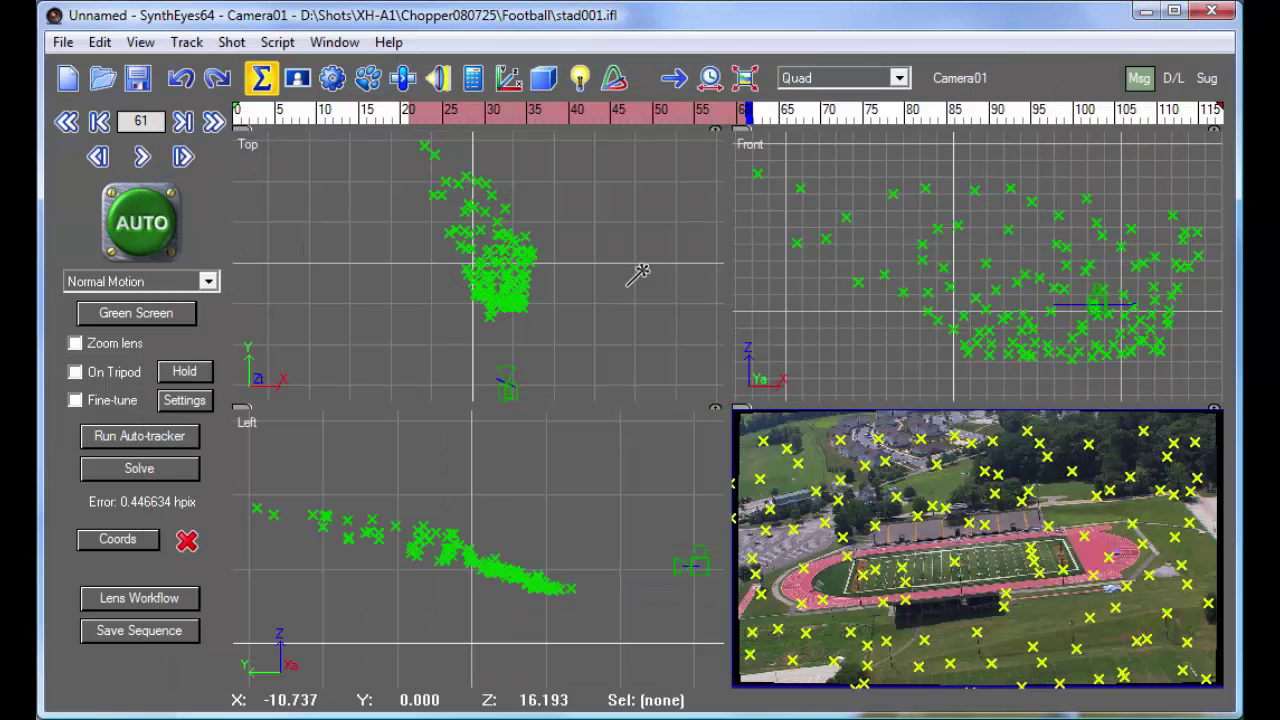
{"action": "left_click", "coordinate": [139, 630]}
{"action": "left_click_drag", "start_coordinate": [591, 381], "coordinate": [584, 225]}
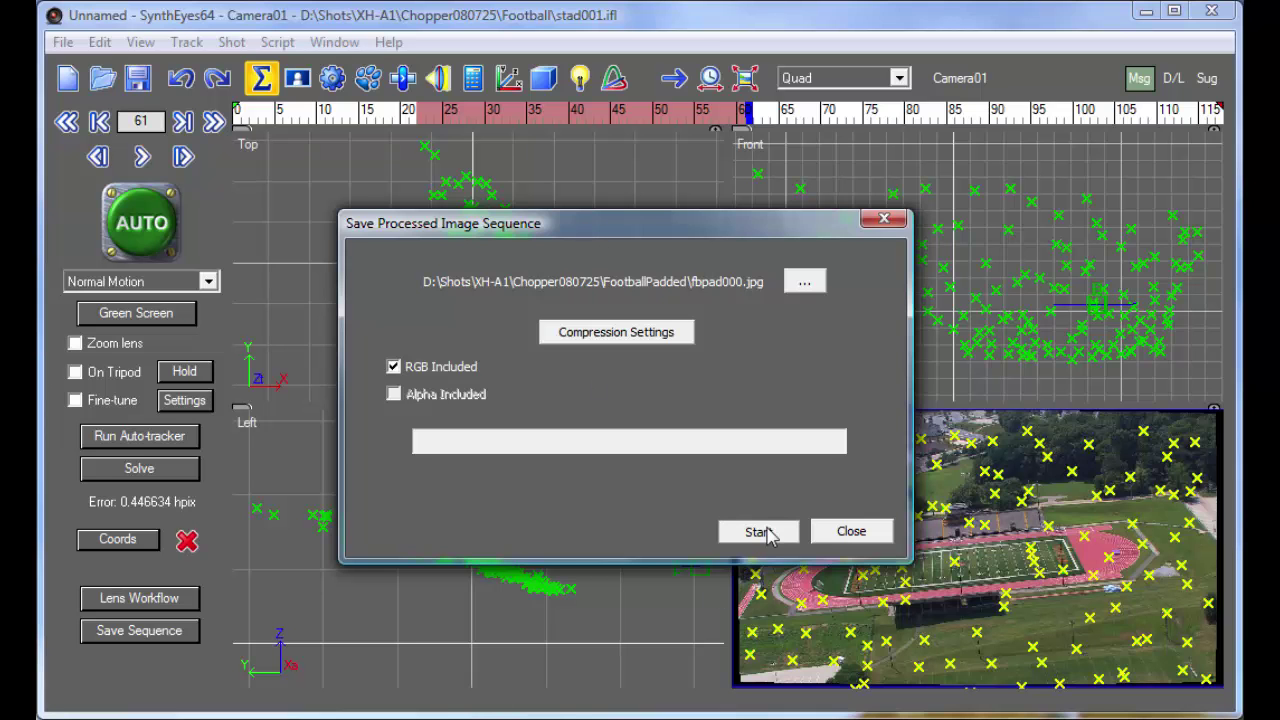
{"action": "left_click", "coordinate": [758, 532]}
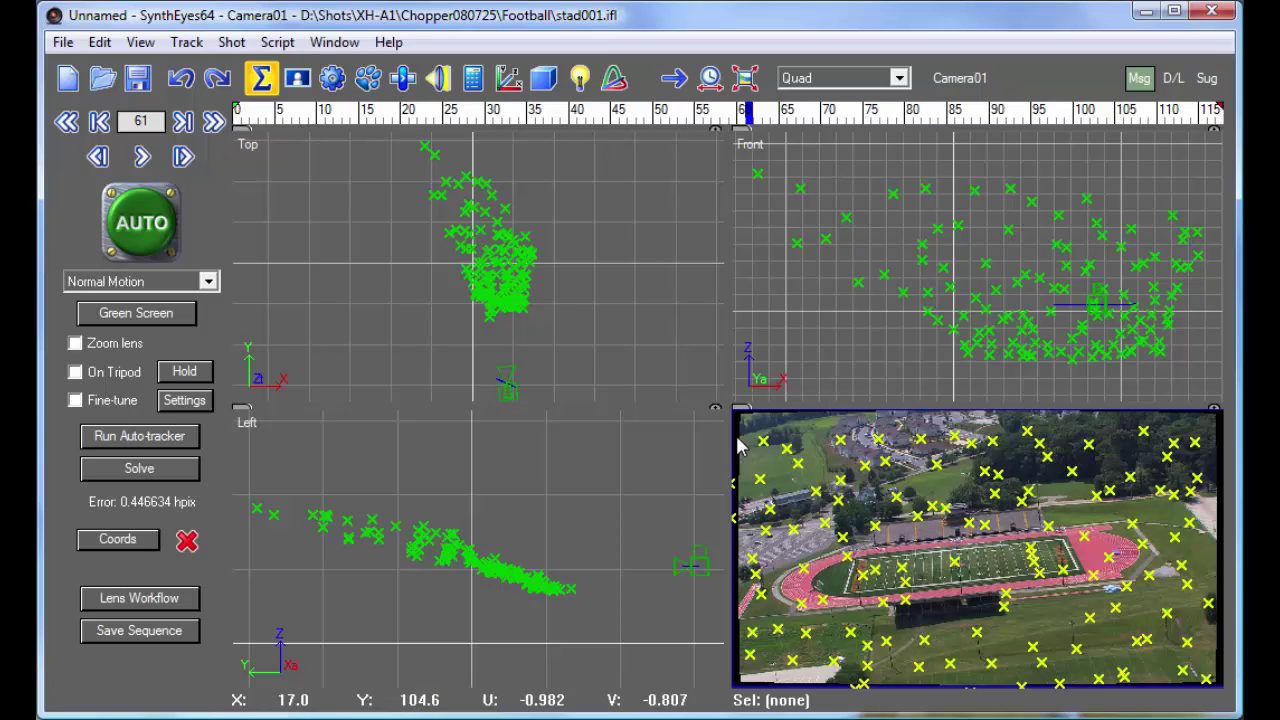
{"action": "left_click", "coordinate": [231, 42]}
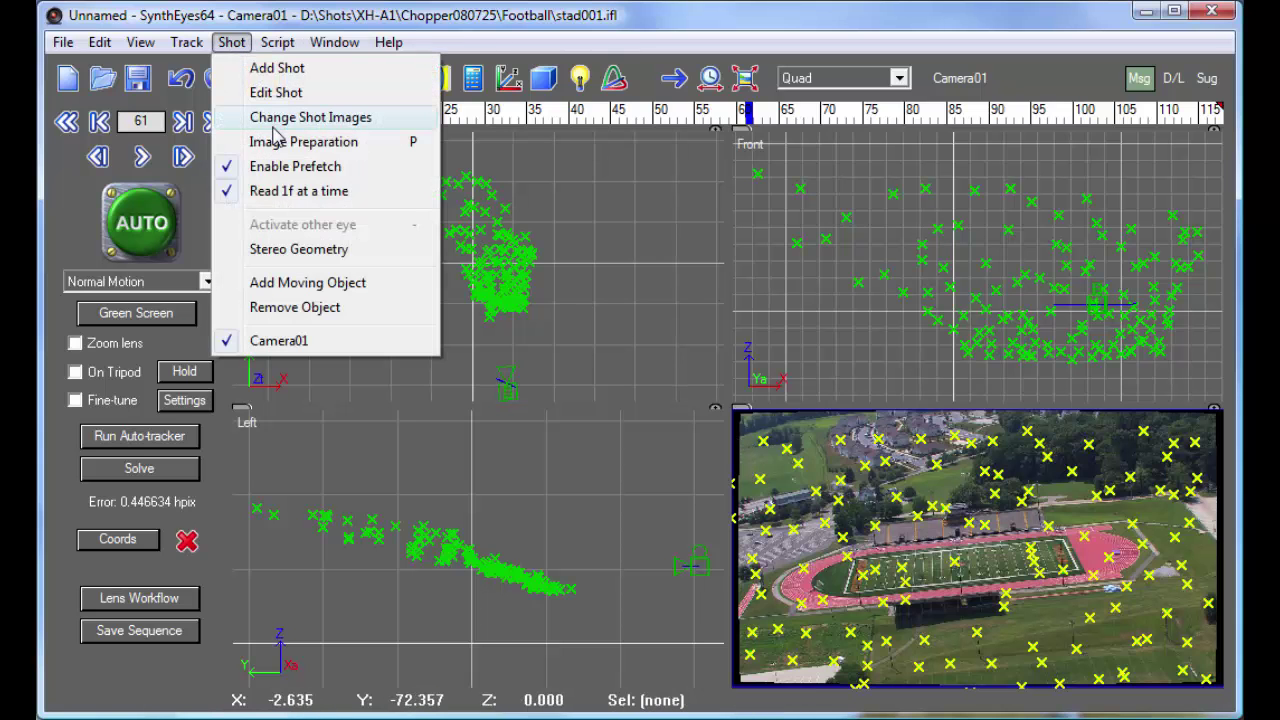
{"action": "left_click", "coordinate": [268, 92]}
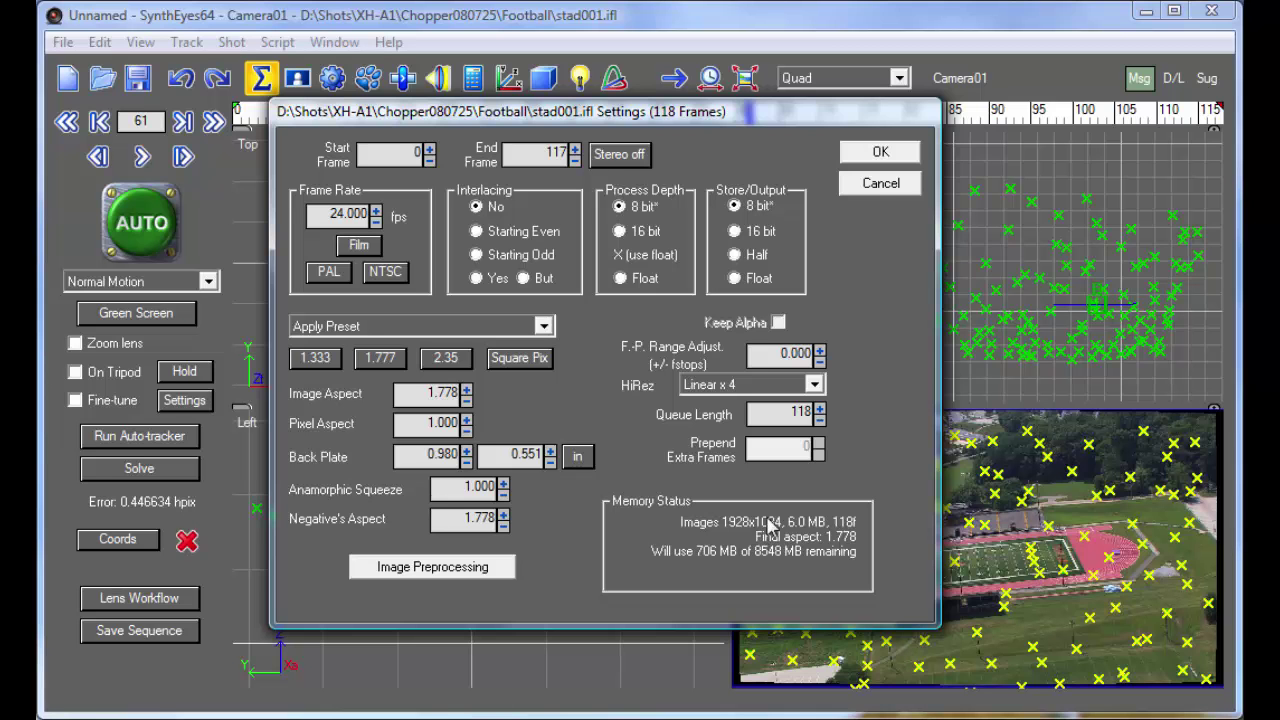
{"action": "left_click", "coordinate": [878, 189]}
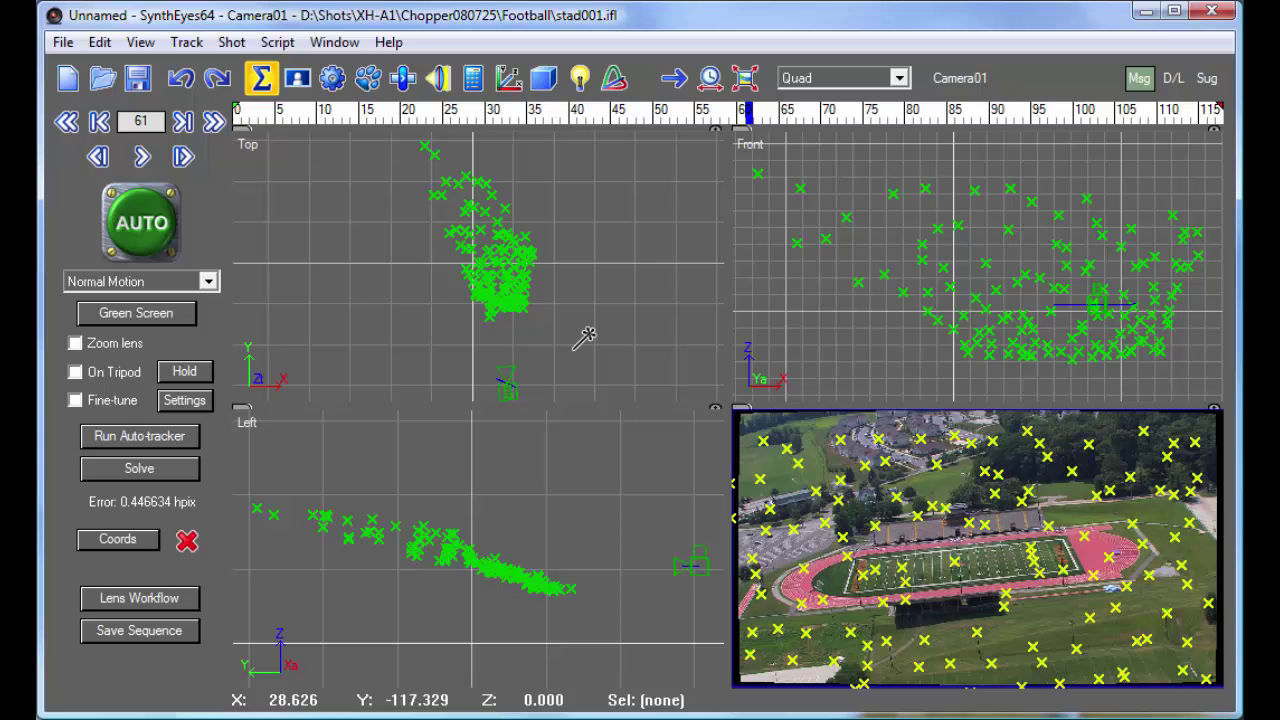
- Start Change Shot Images and choose the Re-distort CGI workflow
{"action": "left_click", "coordinate": [232, 44]}
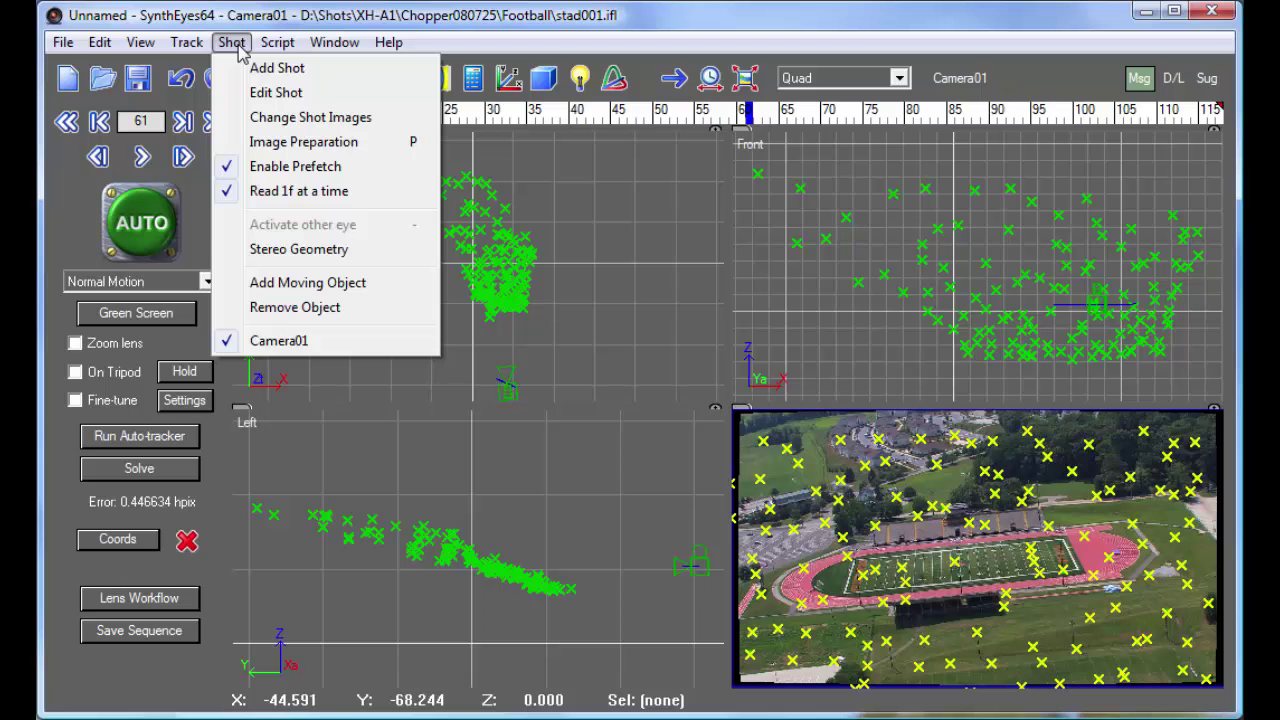
{"action": "left_click", "coordinate": [281, 130]}
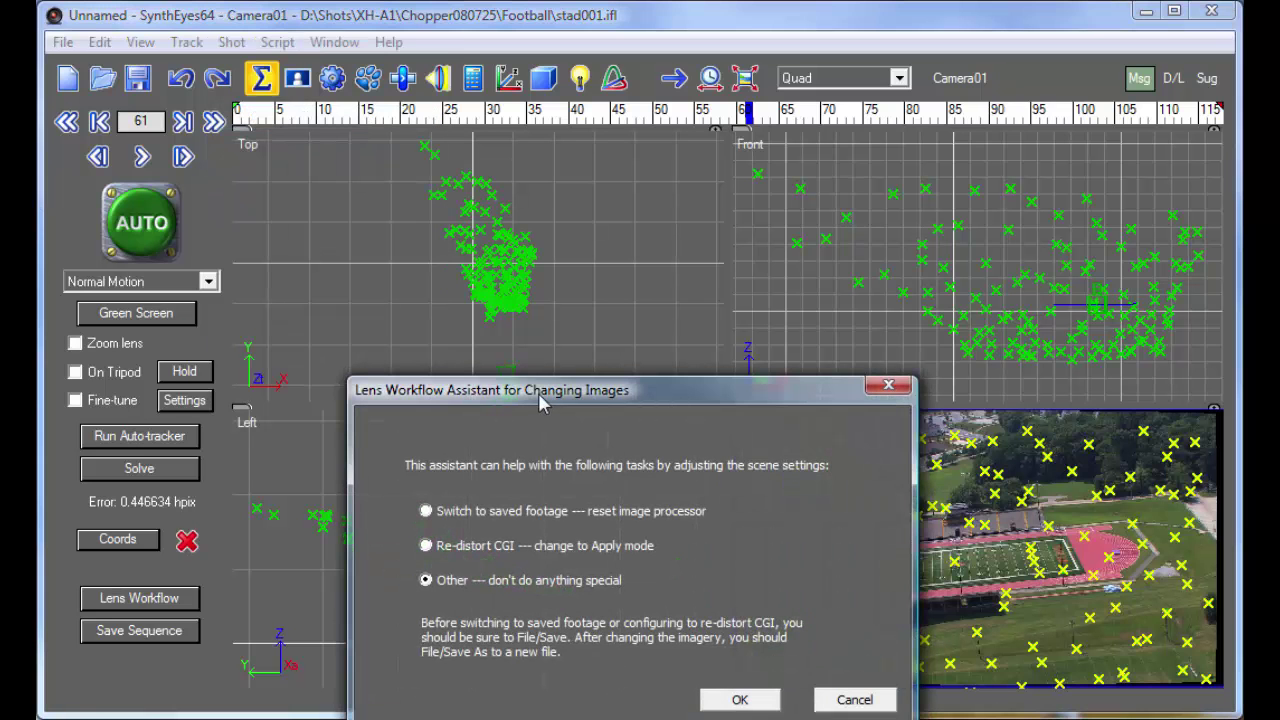
{"action": "left_click_drag", "start_coordinate": [538, 392], "coordinate": [558, 238]}
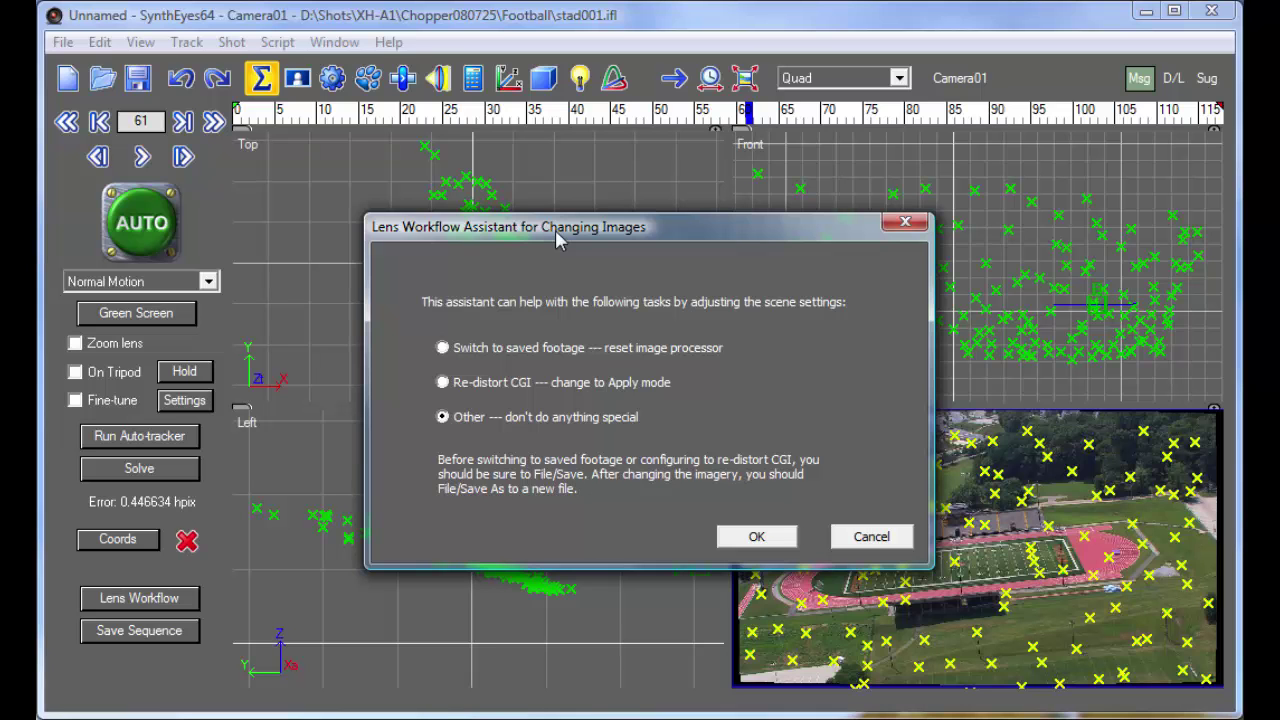
{"action": "left_click", "coordinate": [442, 384]}
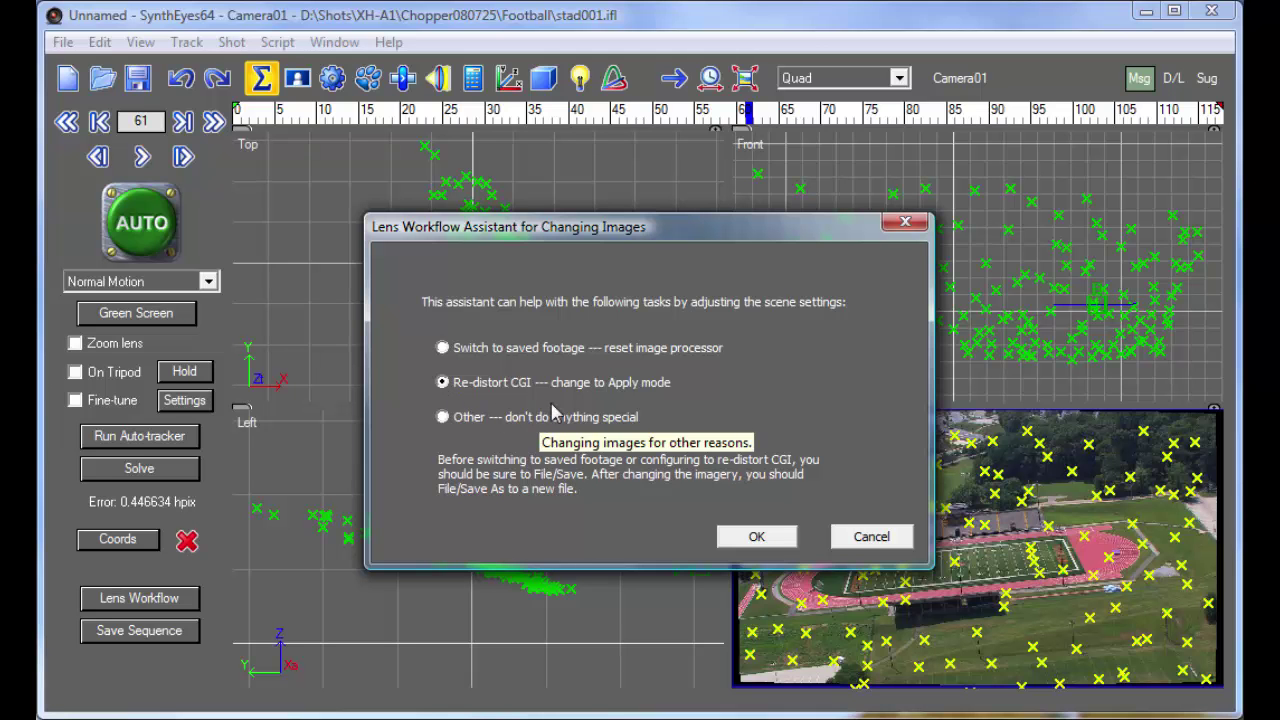
{"action": "left_click", "coordinate": [757, 536]}
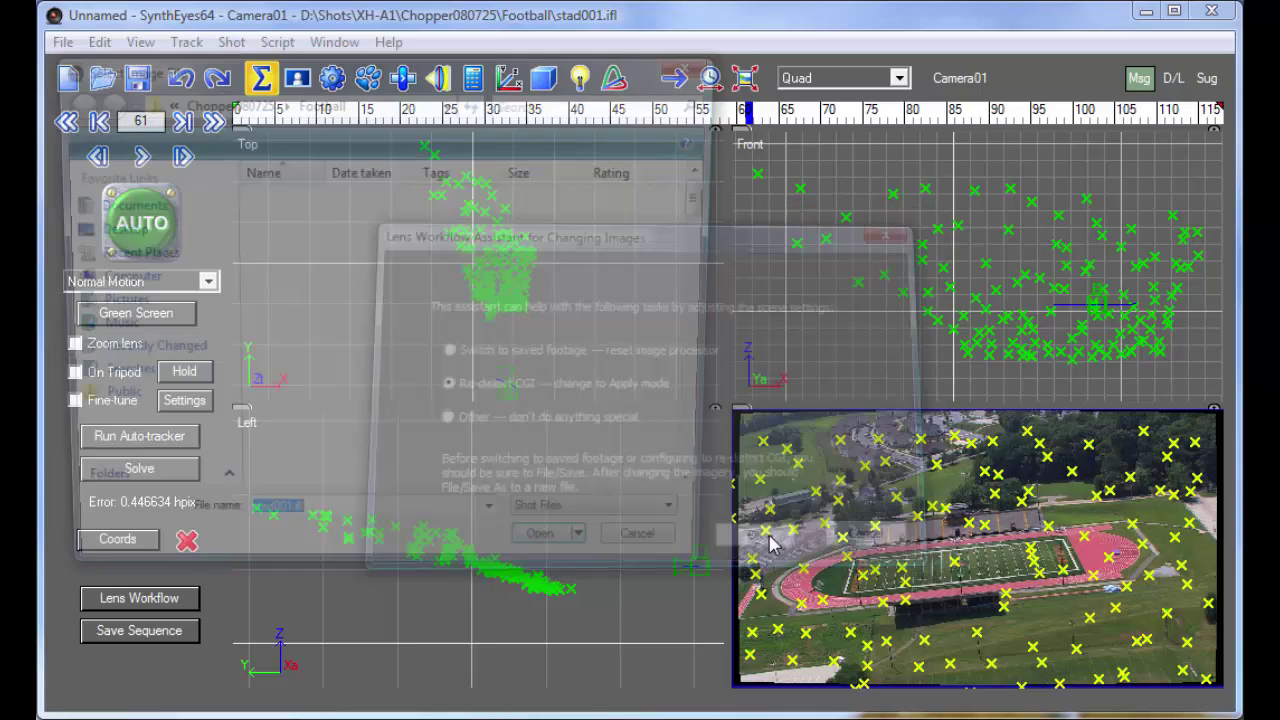
- Load FootballPadded\fbpad000.jpg as the new shot images and accept the shot settings
{"action": "left_click", "coordinate": [224, 102]}
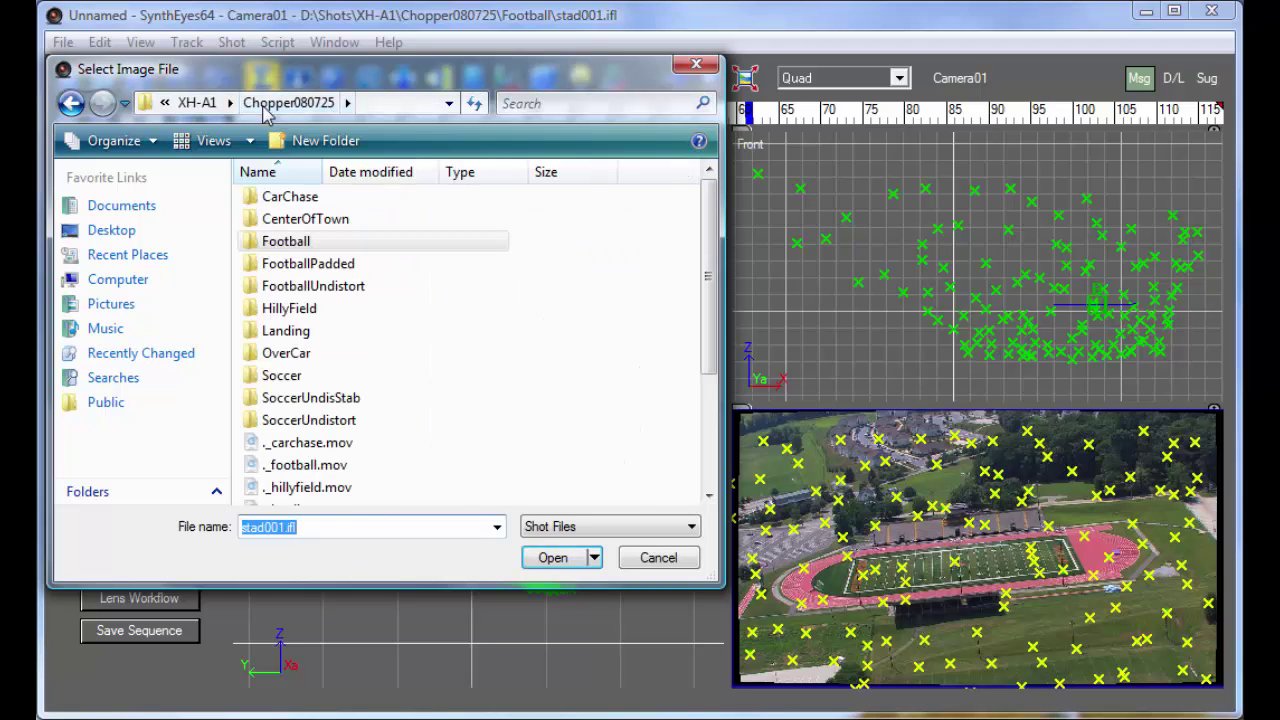
{"action": "double_click", "coordinate": [288, 266]}
{"action": "double_click", "coordinate": [290, 197]}
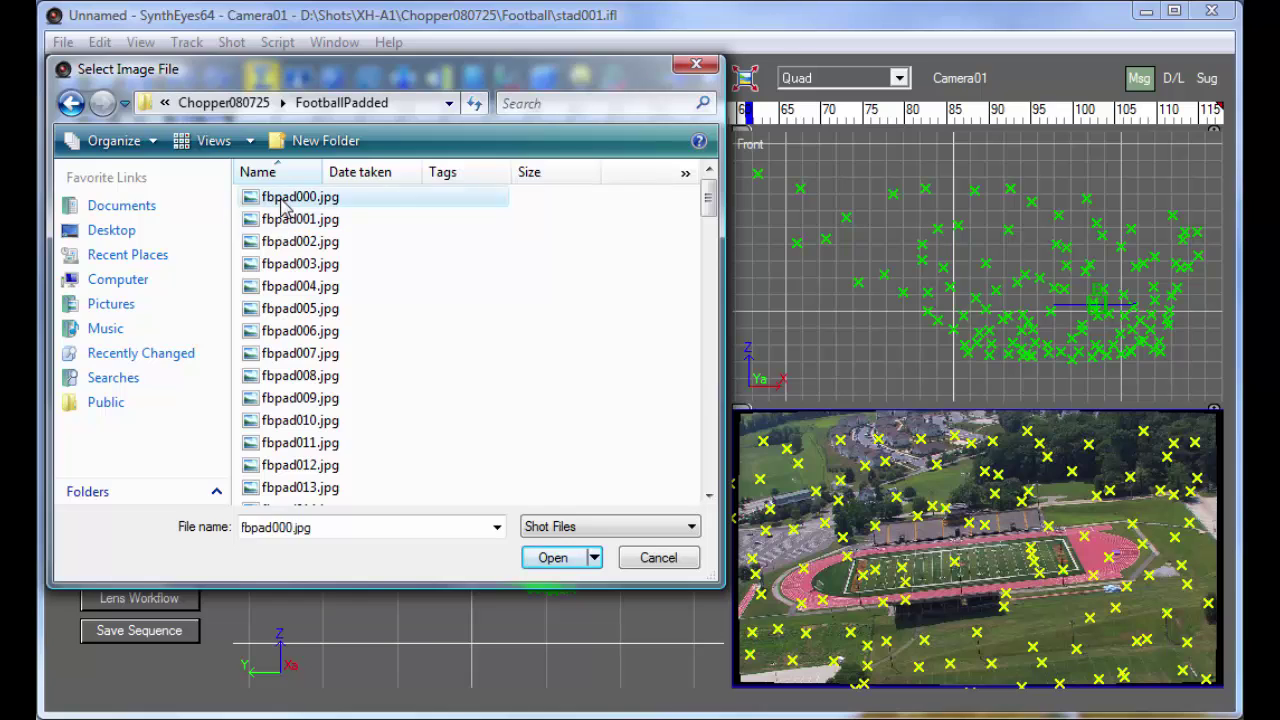
{"action": "left_click_drag", "start_coordinate": [577, 306], "coordinate": [528, 158]}
{"action": "left_click", "coordinate": [834, 196]}
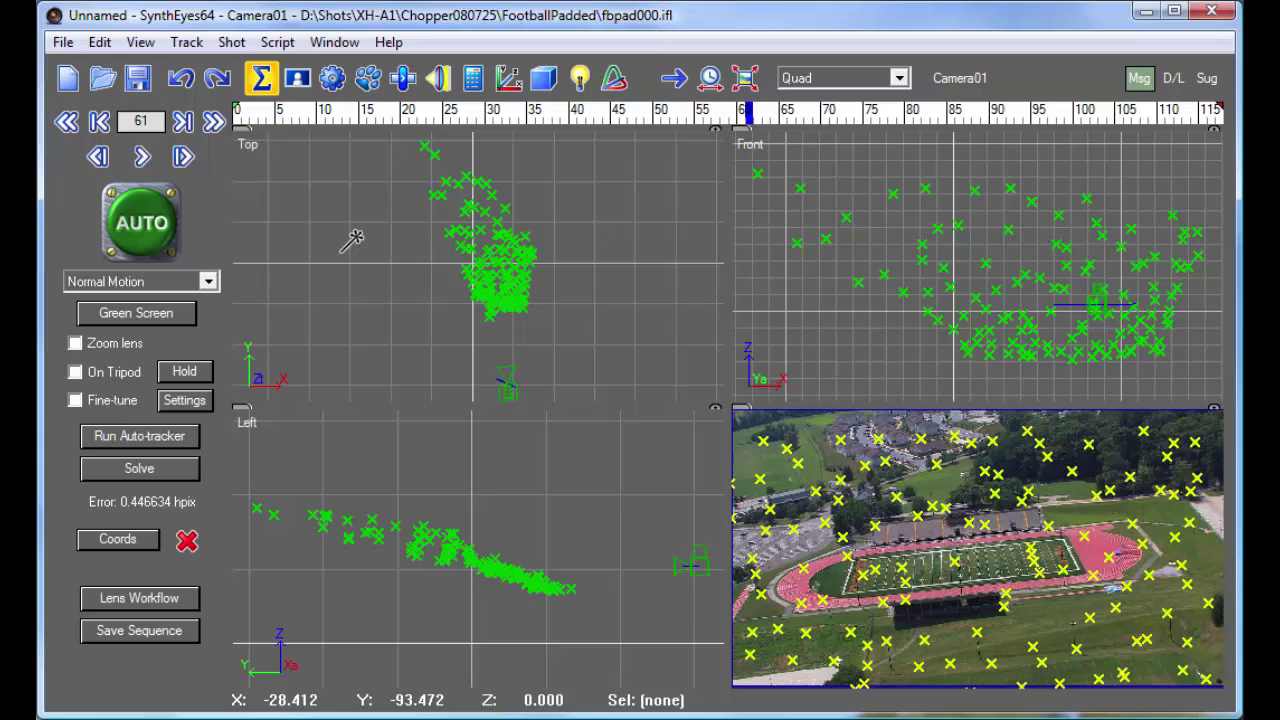
- Switch the view layout from Quad to a single Camera view
{"action": "left_click", "coordinate": [800, 77]}
{"action": "left_click", "coordinate": [801, 99]}
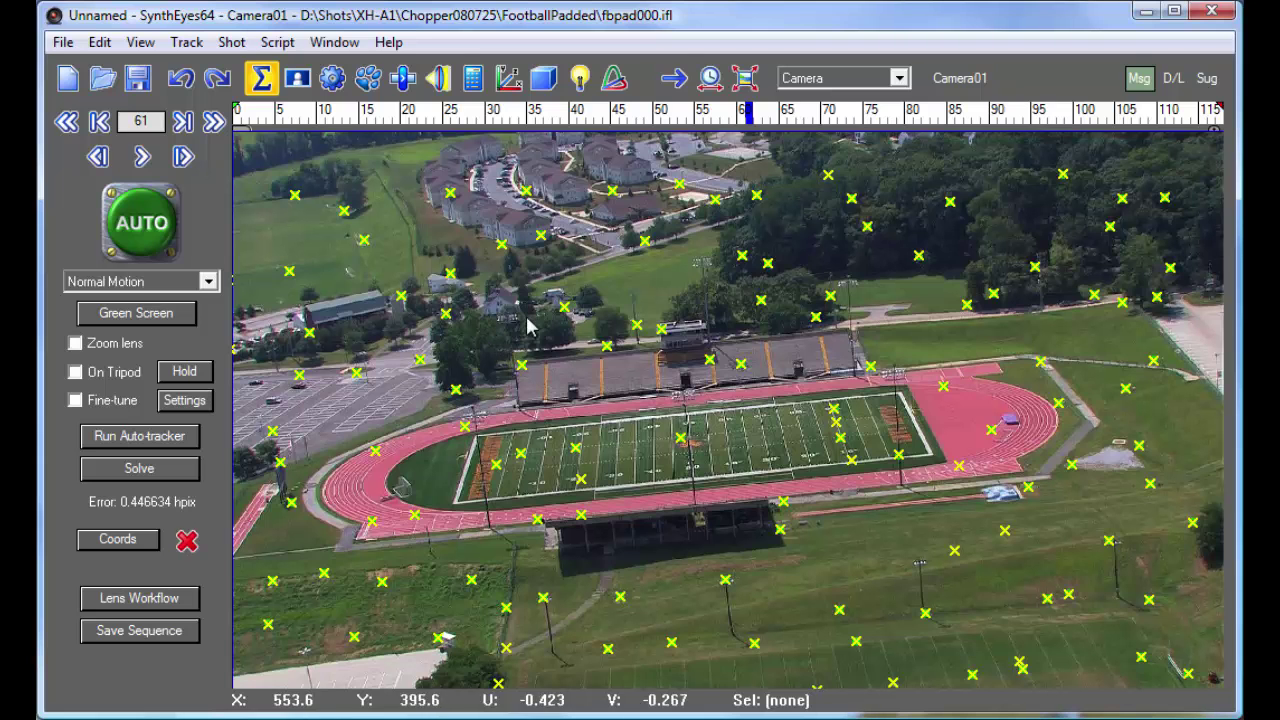
- Scrub to frame 75, then check the Save Sequence output path and close it unsaved
{"action": "left_click", "coordinate": [349, 117]}
{"action": "left_click_drag", "start_coordinate": [349, 117], "coordinate": [866, 115]}
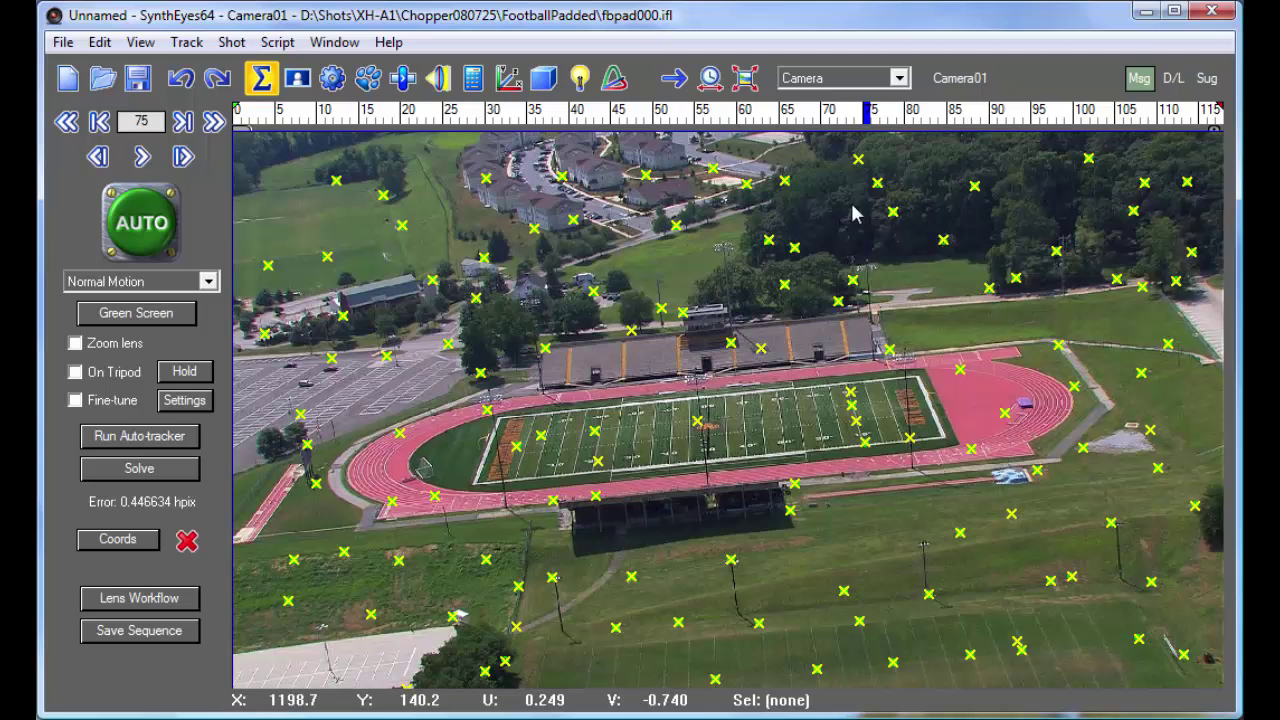
{"action": "left_click", "coordinate": [110, 628]}
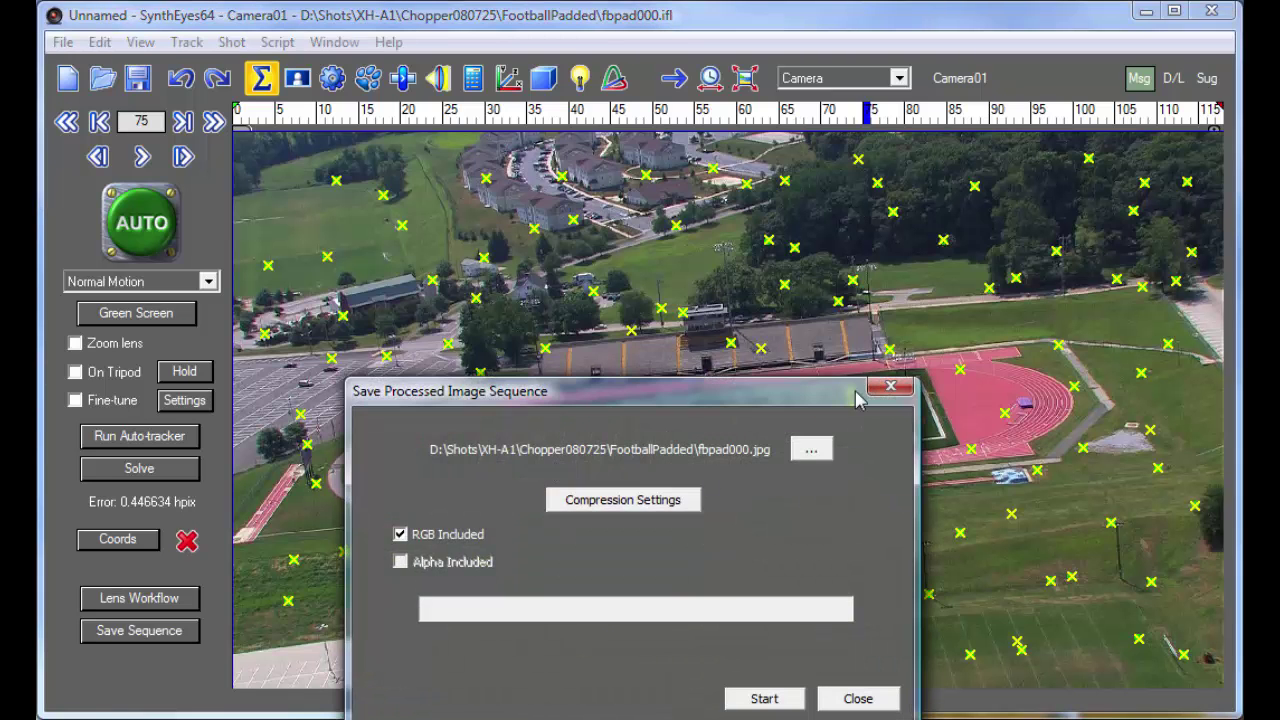
{"action": "left_click", "coordinate": [890, 386]}
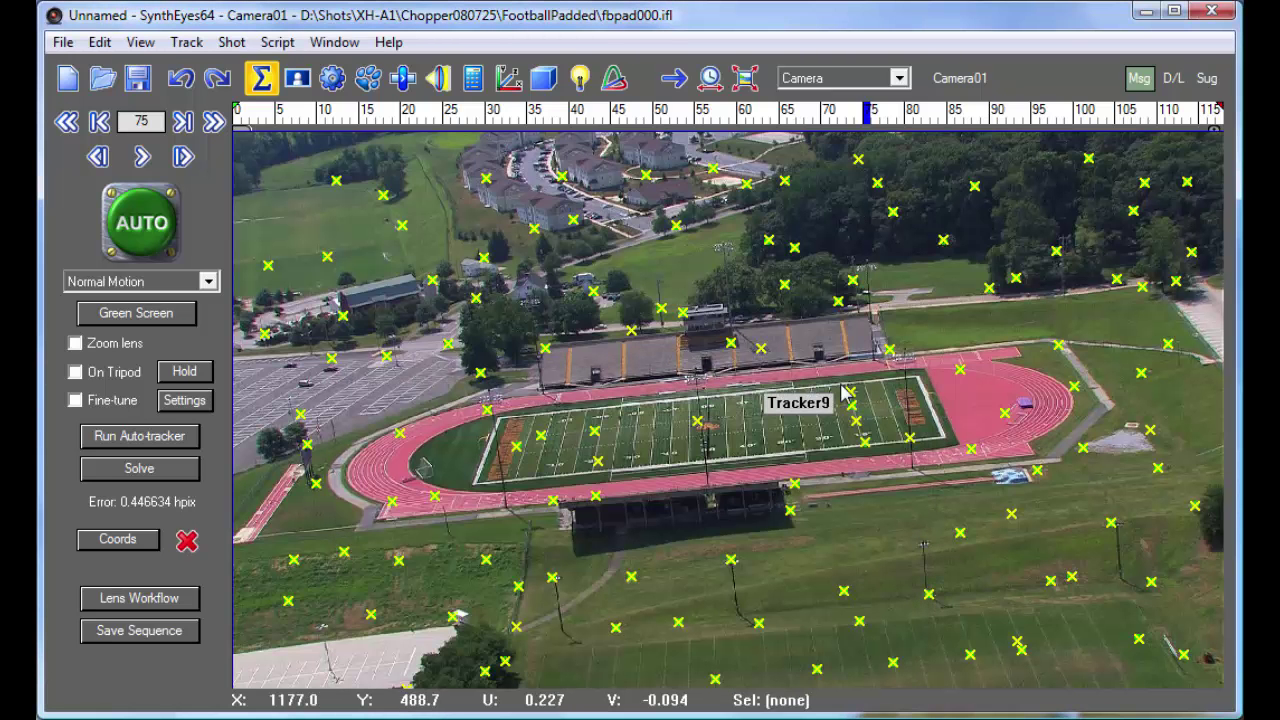